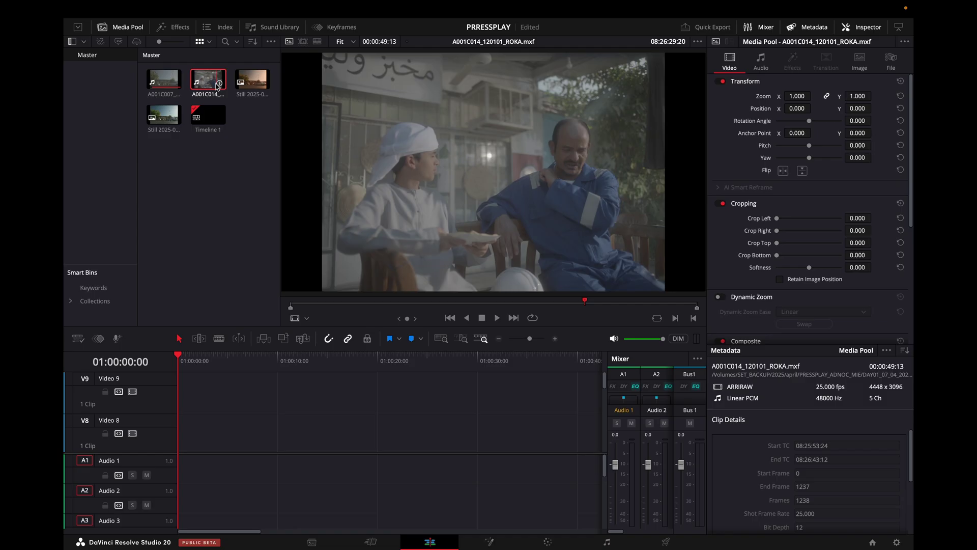
Place A001C007 and A001C014 on V8, rewind the playhead, and go to the Color page.
left_click(157, 80)
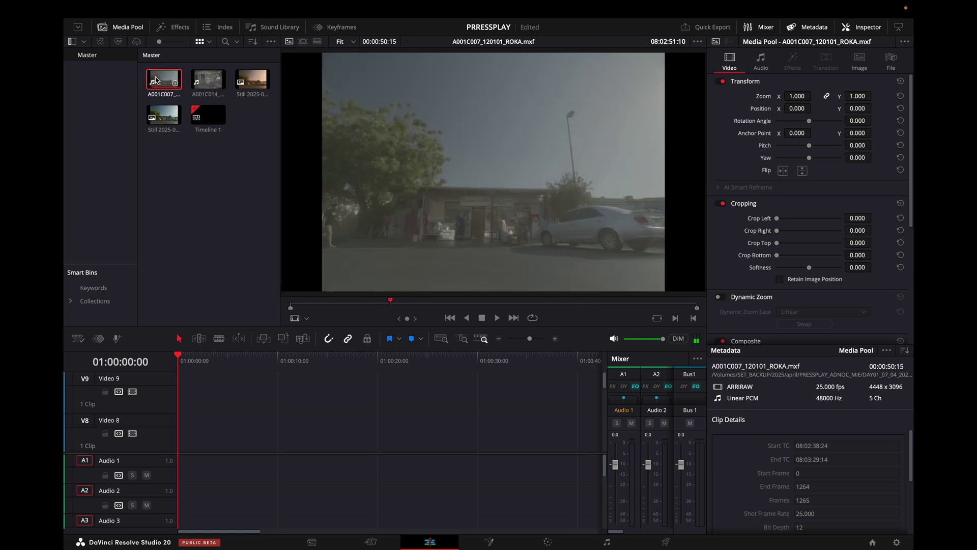
left_click(208, 80, "ctrl")
left_click_drag(208, 80, 229, 431)
scroll(484, 441, "right", 3)
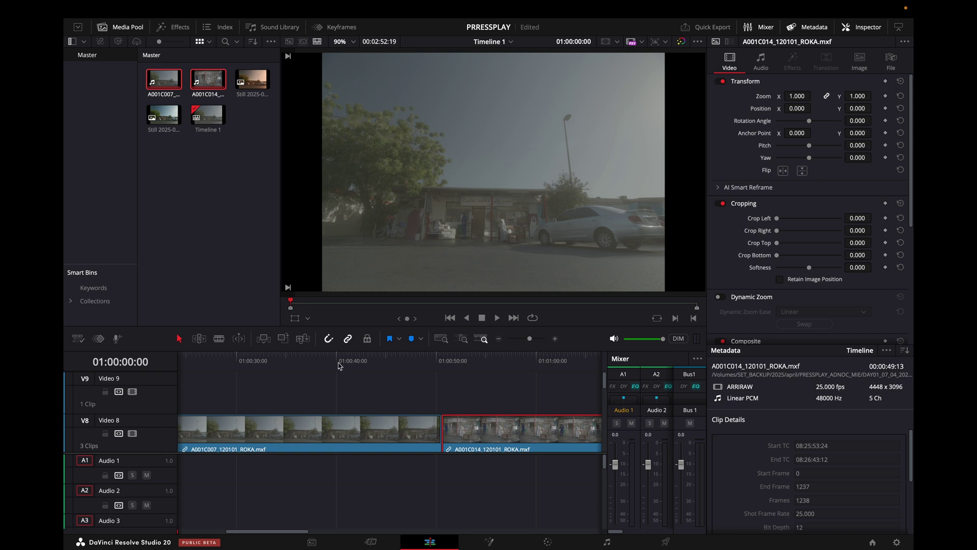
left_click_drag(338, 365, 104, 366)
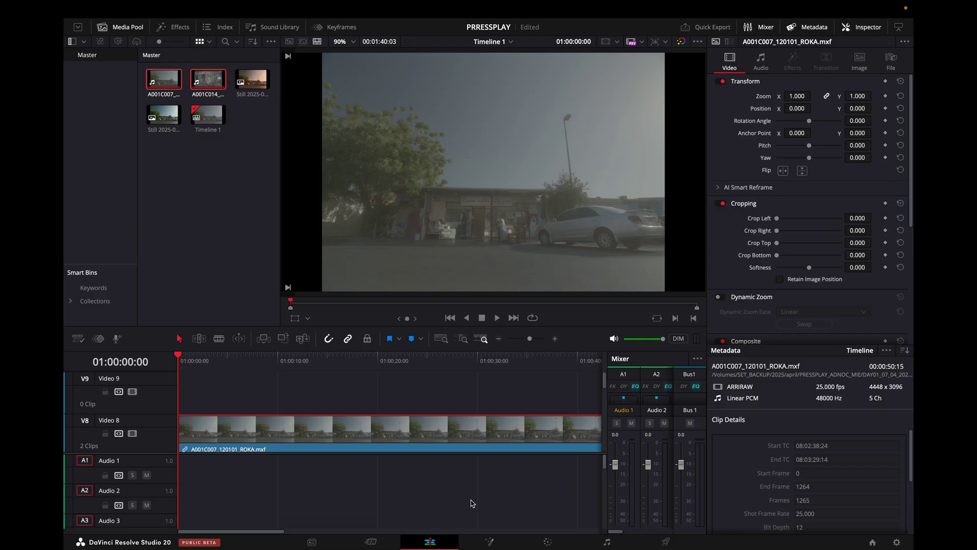
left_click(549, 542)
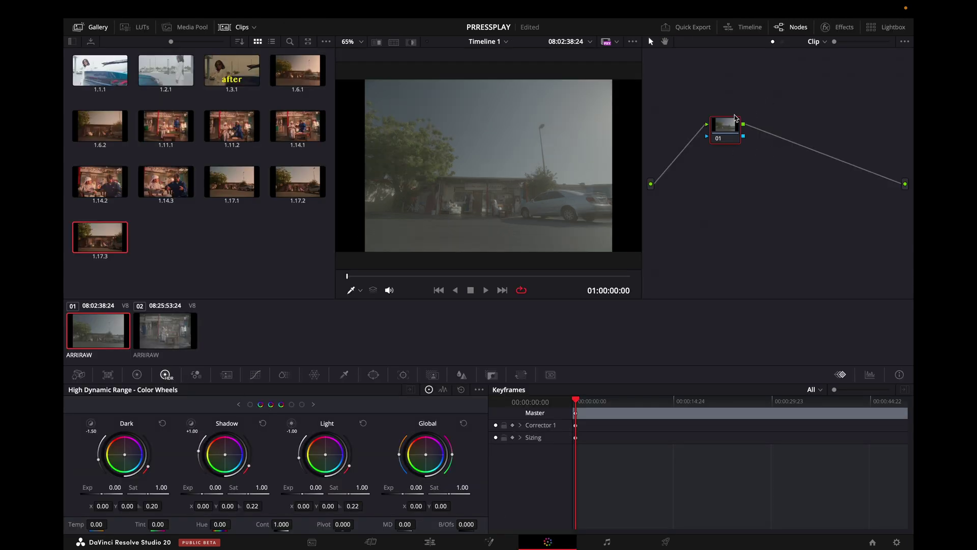
Add a Color Space Transform node after node 01 with input ARRI Wide Gamut 3 / ARRI LogC3.
left_click(839, 31)
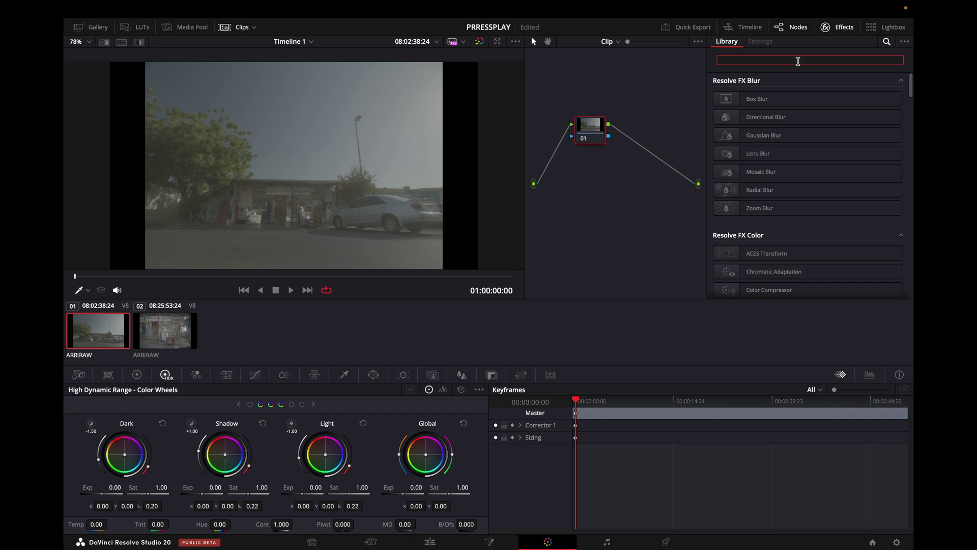
type("colo")
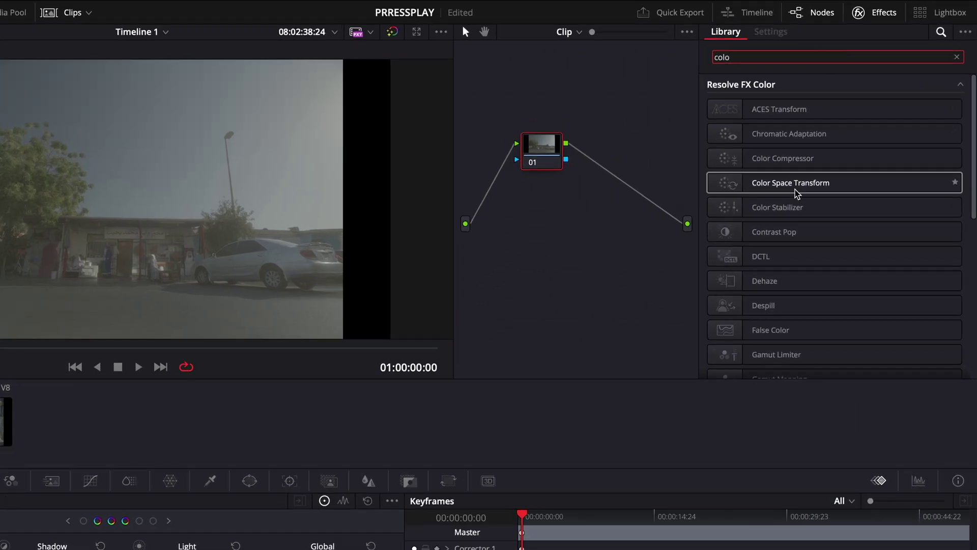
left_click_drag(797, 193, 622, 184)
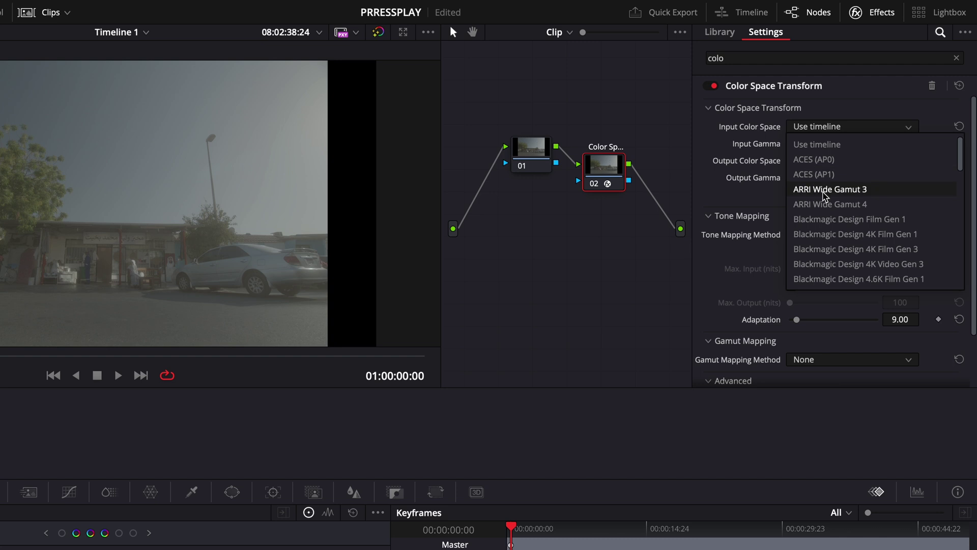
left_click(826, 190)
left_click(825, 147)
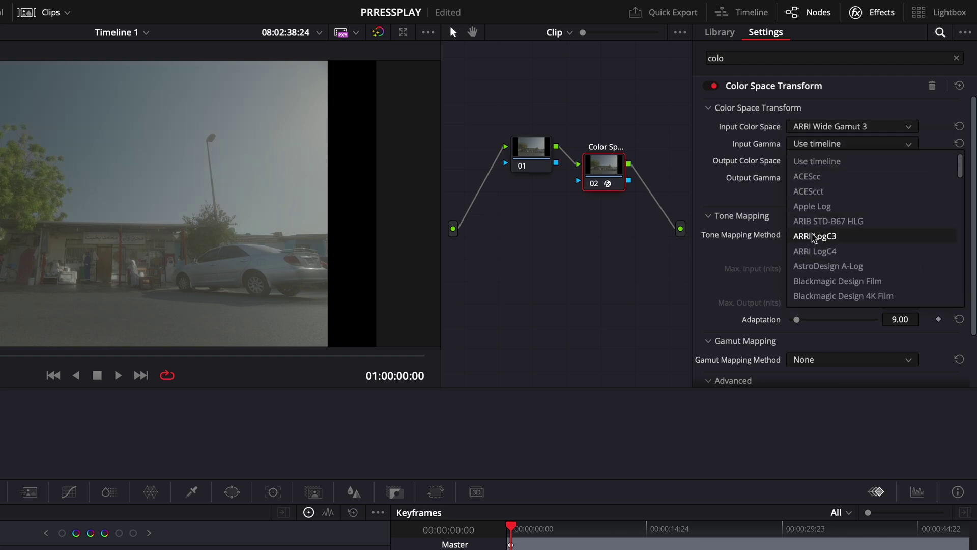
left_click(814, 236)
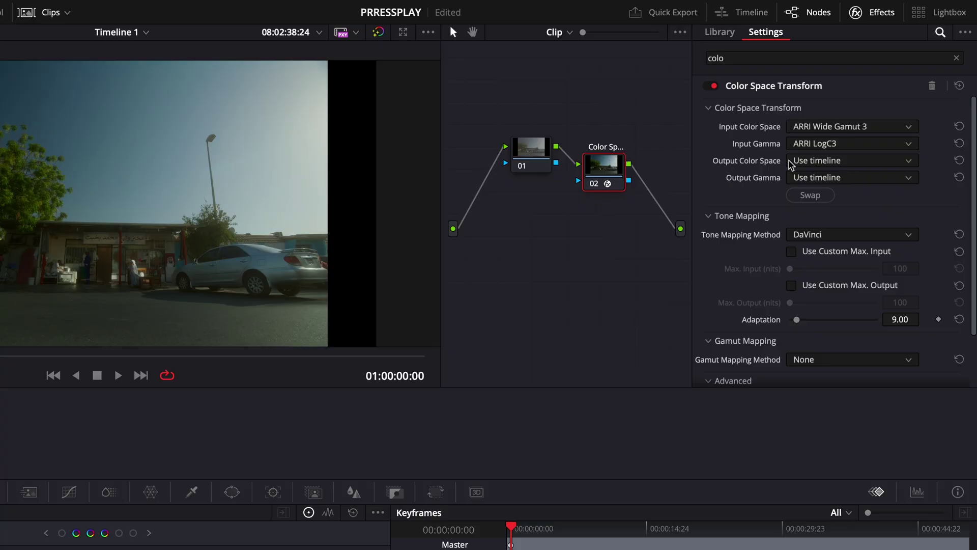
Set the Color Space Transform output to Rec.709 colour space and gamma.
left_click(815, 161)
scroll(818, 255, "down", 10)
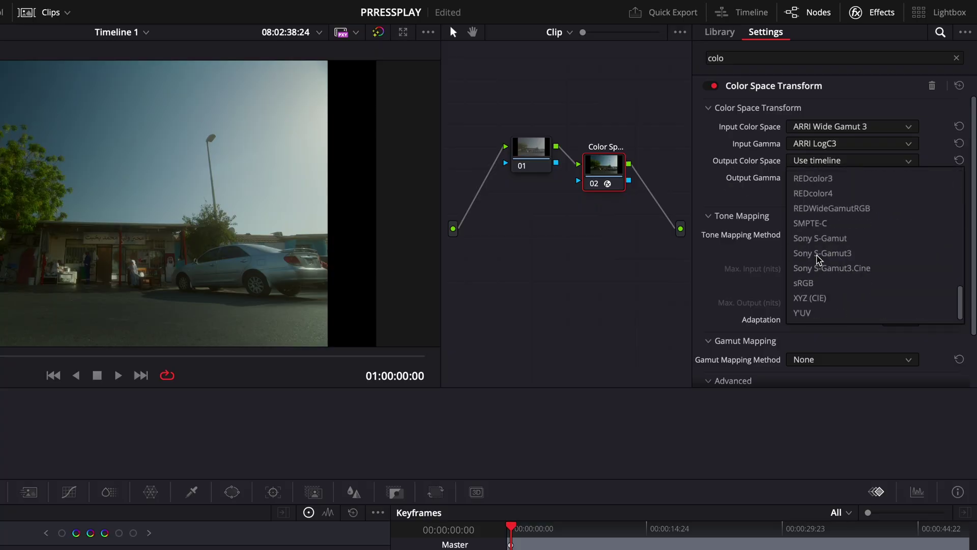
scroll(816, 218, "up", 3)
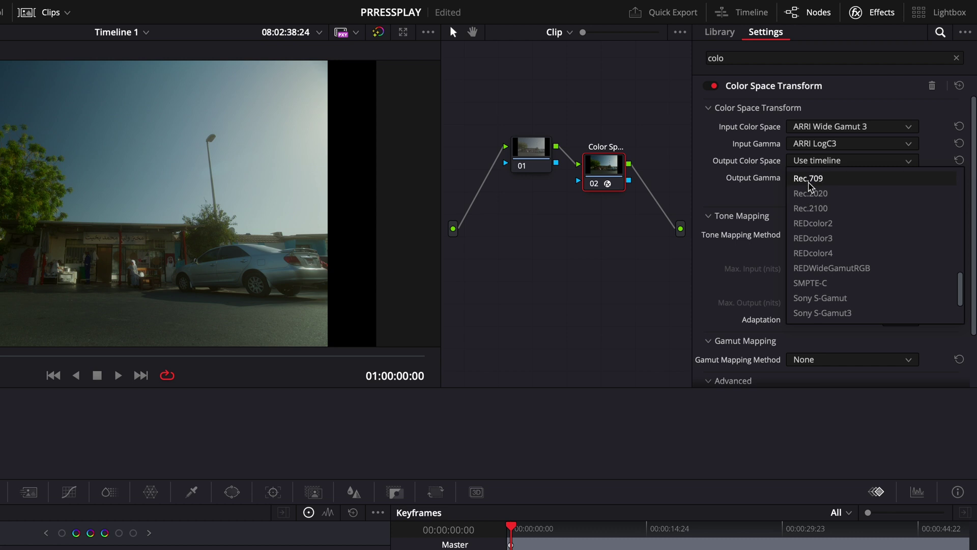
left_click(809, 179)
left_click(811, 179)
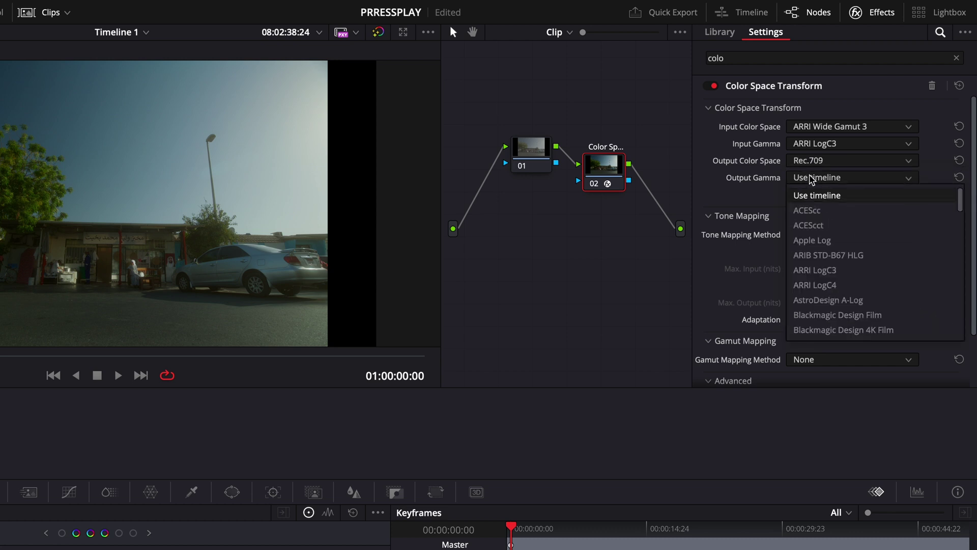
scroll(816, 283, "down", 3)
scroll(816, 286, "down", 5)
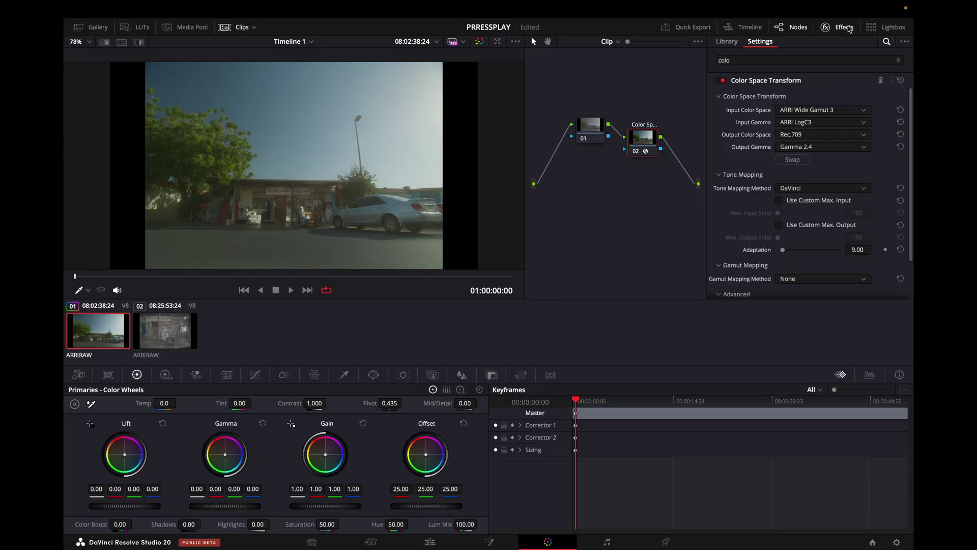
Add serial node 03 after the transform and warm it to Temp 1560, Tint 39.
left_click(843, 29)
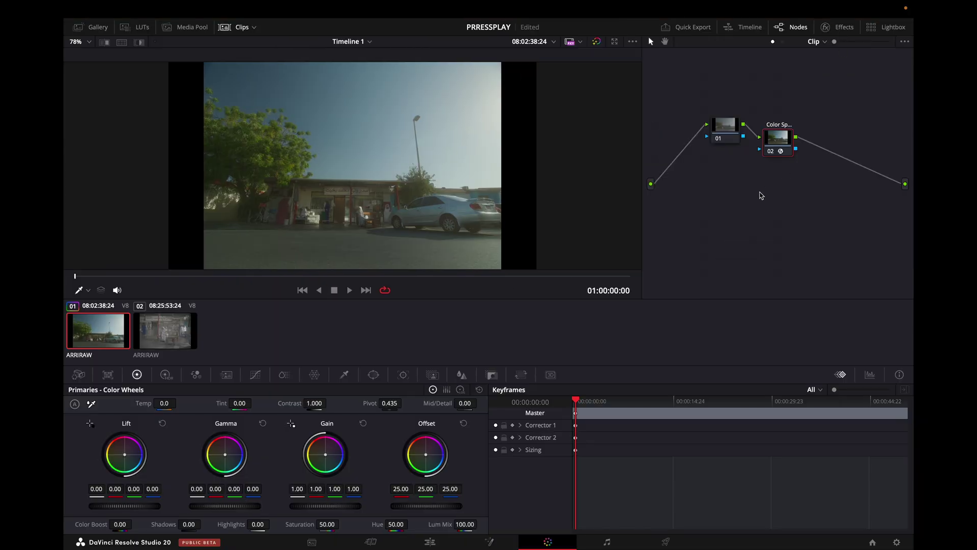
key("alt+s")
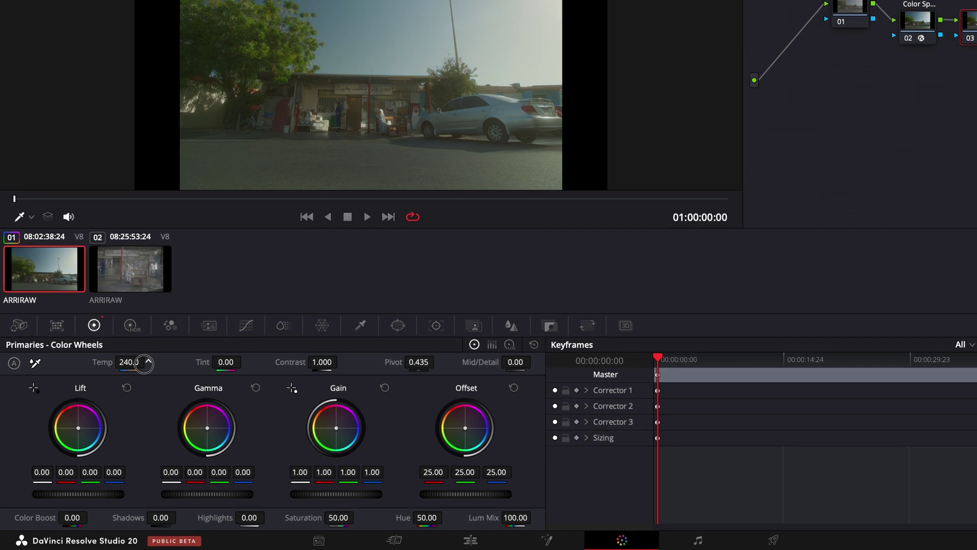
left_click_drag(166, 359, 176, 356)
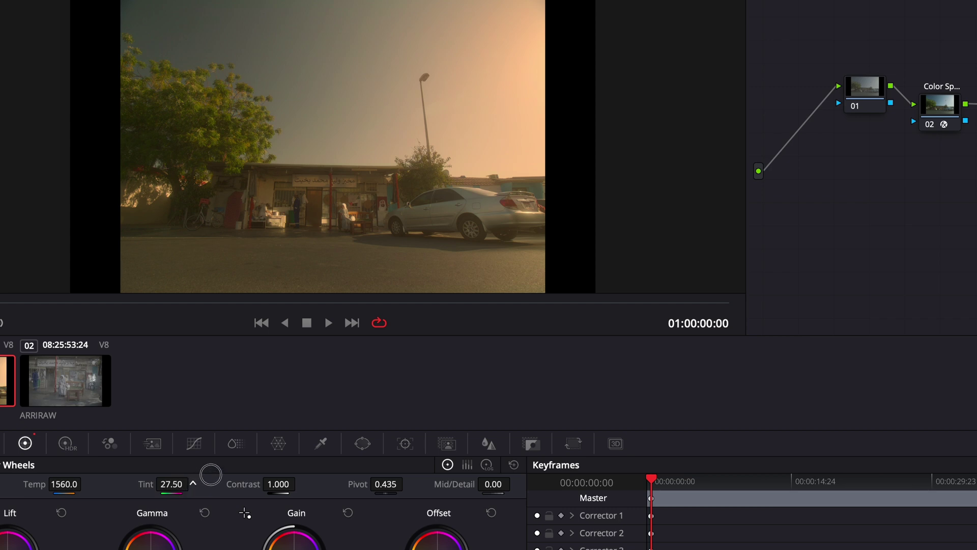
left_click_drag(210, 475, 227, 466)
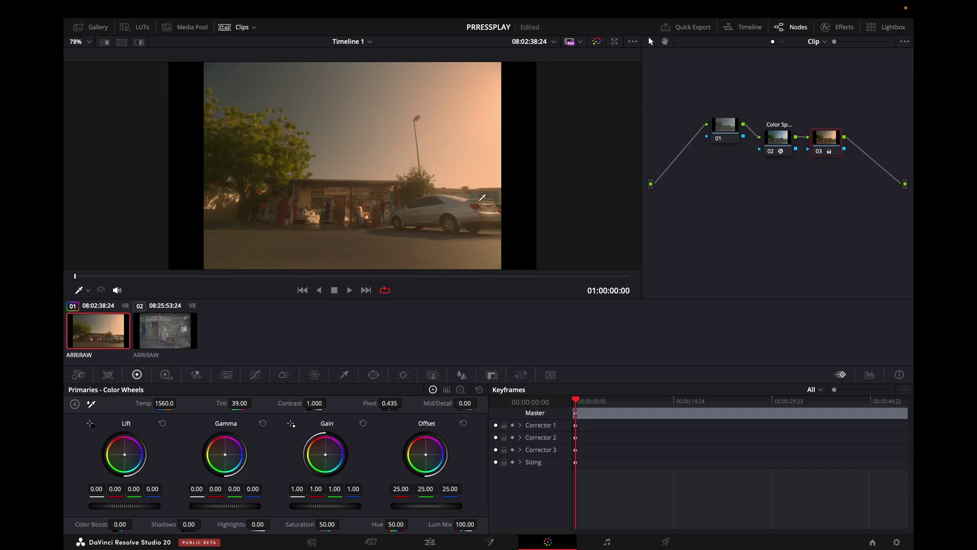
Bypass node 03 to compare the warmth, then add serial node 04.
left_click(820, 152)
key("alt+s")
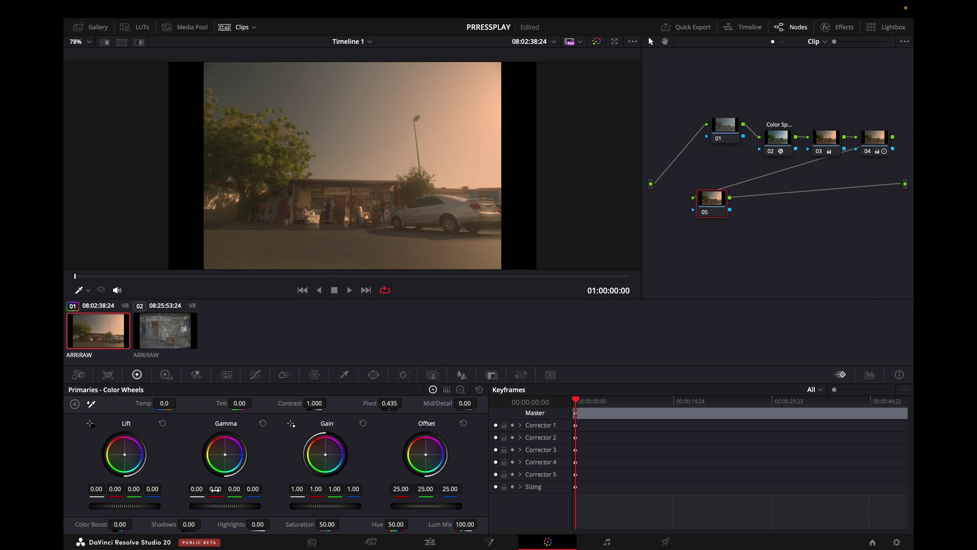
Raise node 05's red gamma to 0.02 and bypass it with Ctrl+D to compare.
left_click_drag(215, 490, 233, 492)
left_click(707, 216)
key("ctrl+d")
key("ctrl+d")
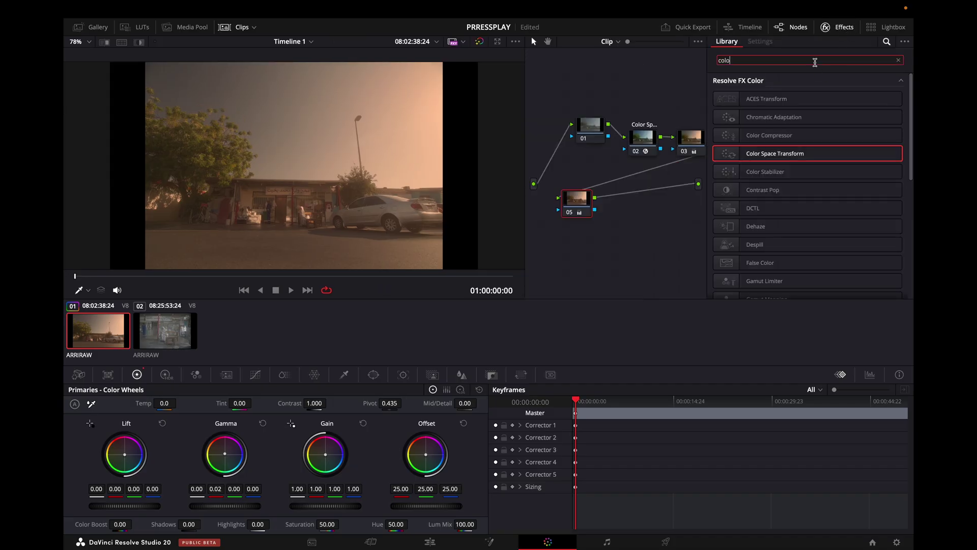
Add a Halation node 06 after node 05 with Threshold 0.380.
key("BackSpace")
key("BackSpace")
key("BackSpace")
type("hal")
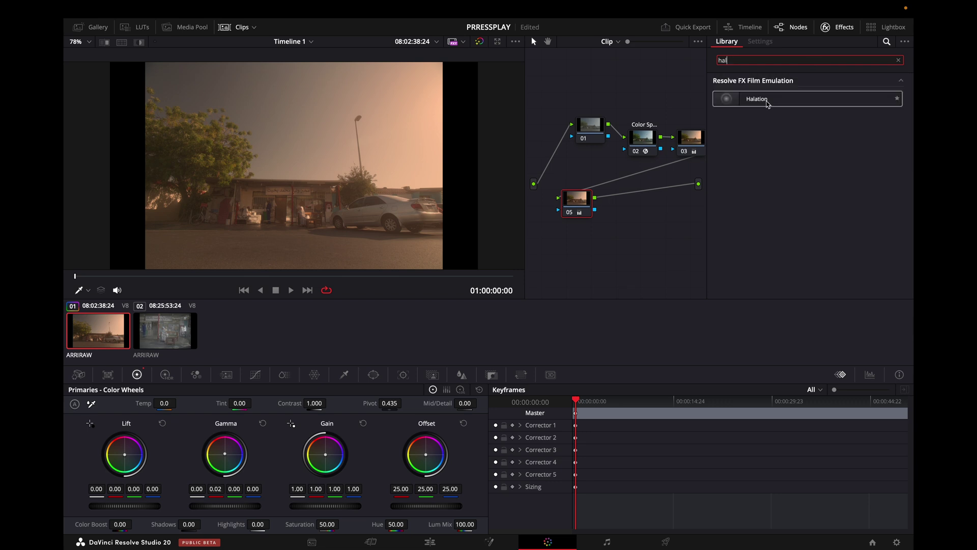
left_click_drag(765, 98, 645, 195)
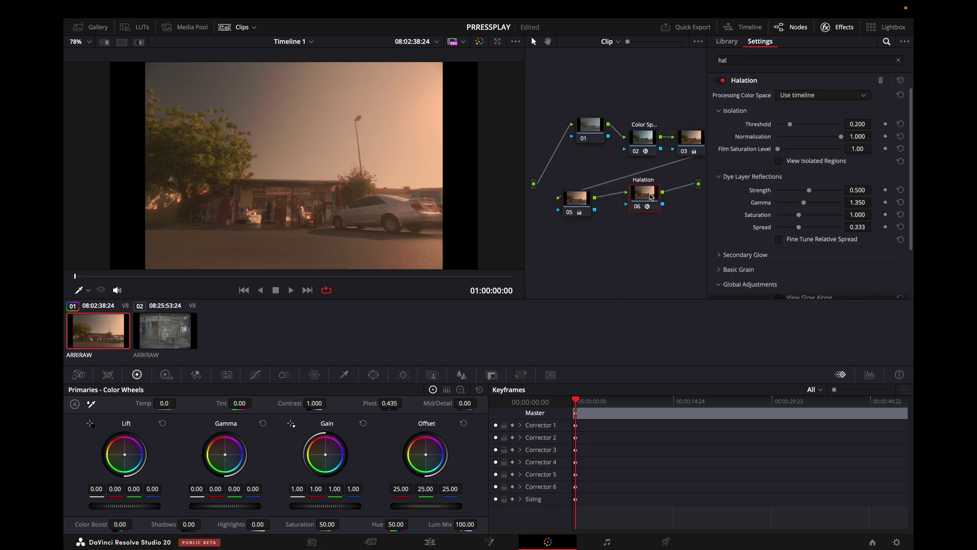
left_click_drag(800, 124, 803, 124)
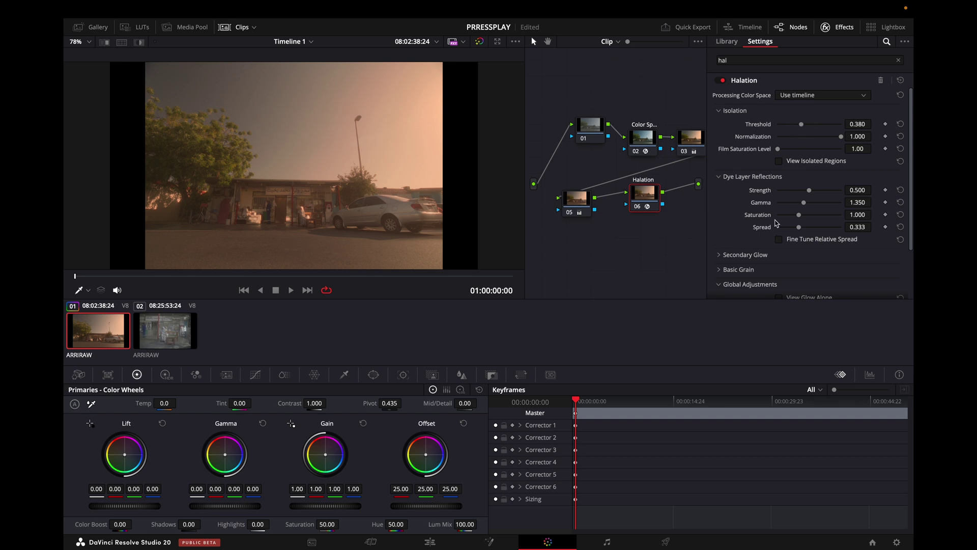
Expand the Halation node's Secondary Glow and Basic Grain sections.
scroll(777, 213, "down", 2)
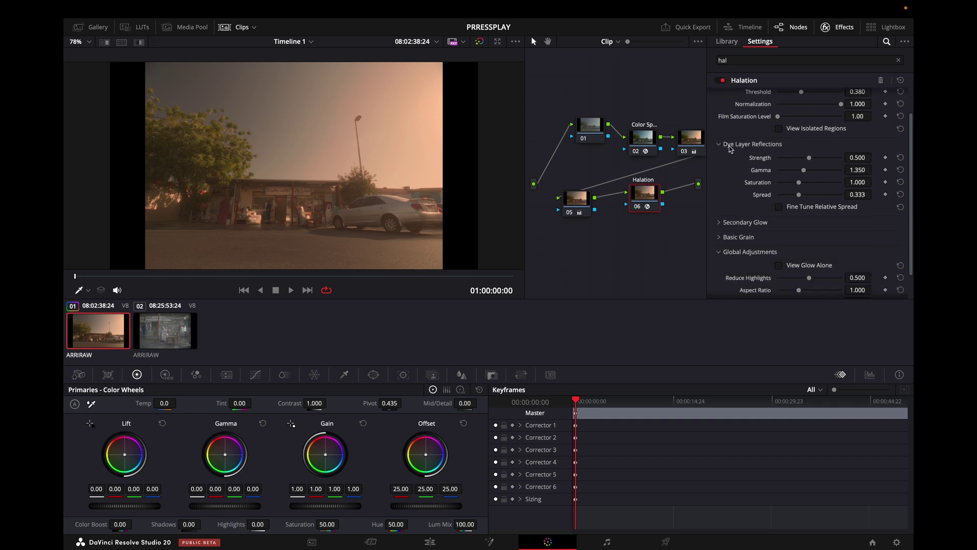
left_click(730, 224)
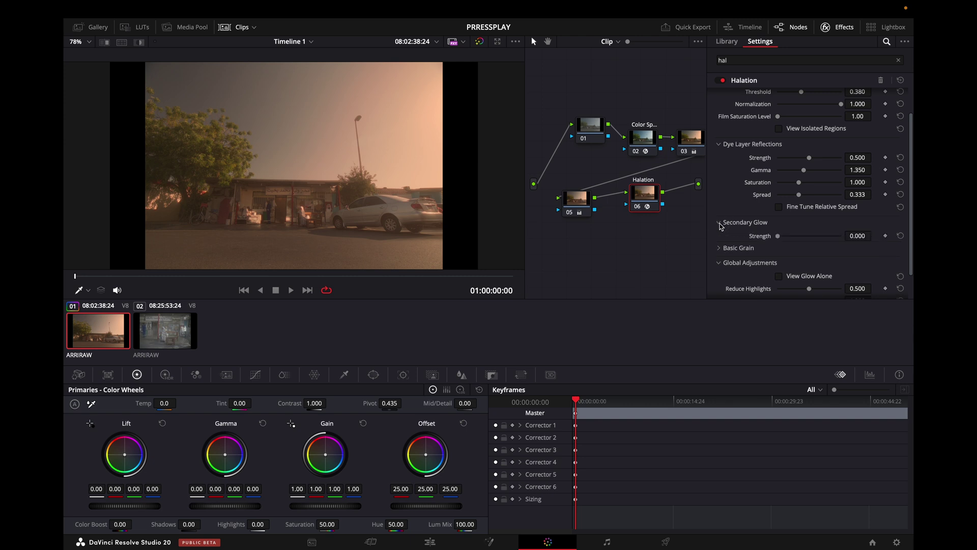
scroll(769, 245, "down", 3)
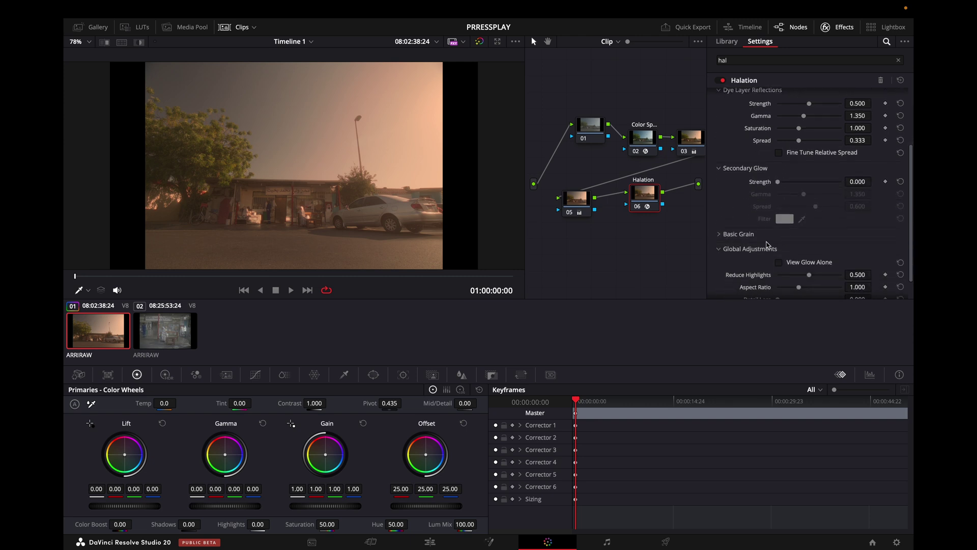
left_click(719, 235)
scroll(750, 183, "down", 1)
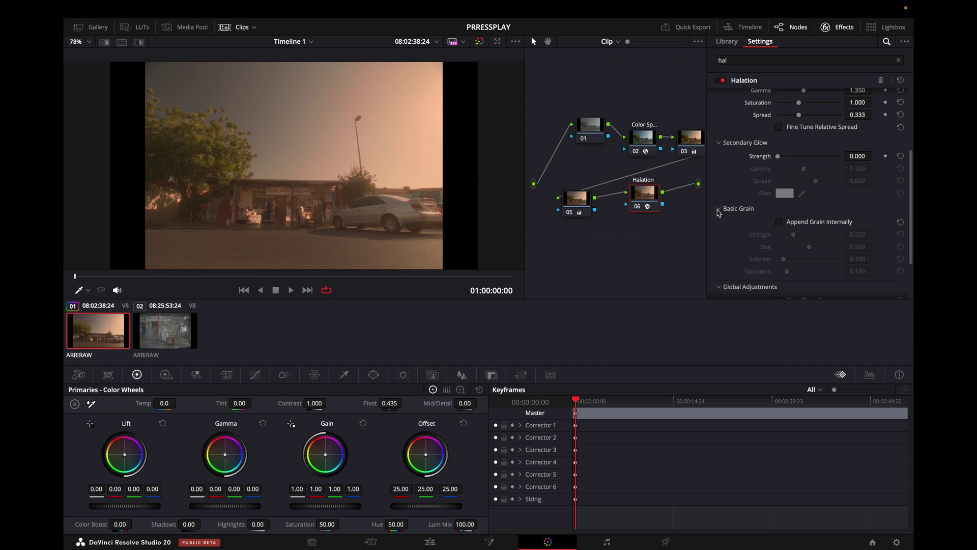
scroll(796, 173, "up", 6)
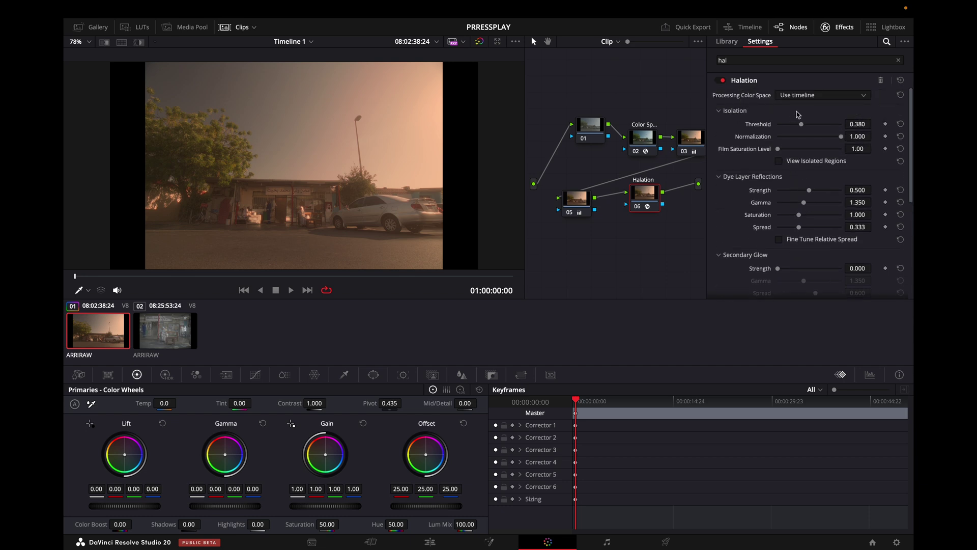
Lower the Halation threshold to 0.318 and reduce dye layer reflection strength and gamma.
left_click_drag(803, 127, 799, 130)
left_click_drag(815, 190, 799, 196)
left_click_drag(831, 205, 789, 210)
Set Secondary Glow strength to 0.225 and its gamma to 0.860.
scroll(790, 258, "down", 2)
left_click_drag(779, 228, 793, 244)
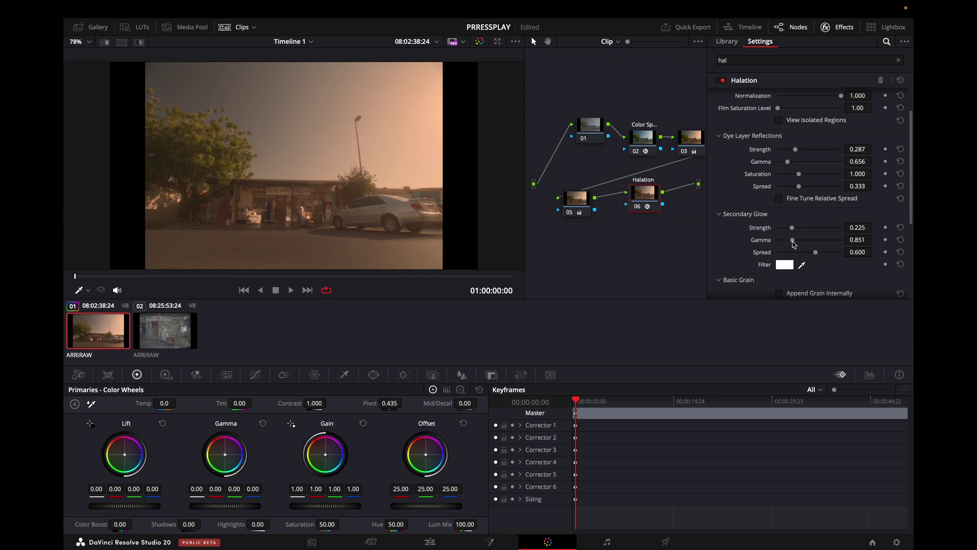
left_click(794, 245)
Enable built-in grain at Strength 0.078 and Size 0.411.
left_click(779, 292)
scroll(786, 264, "down", 3)
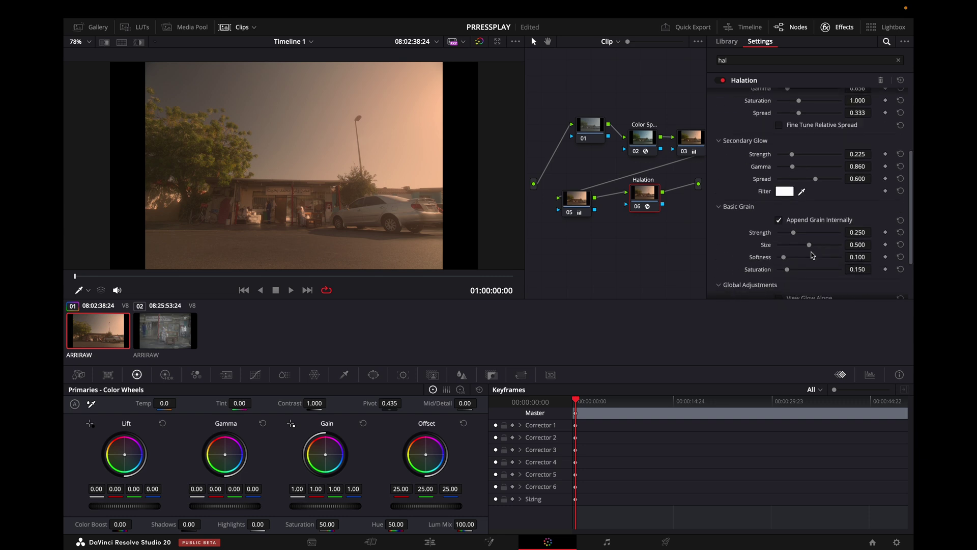
left_click_drag(792, 236, 782, 236)
left_click_drag(810, 244, 805, 246)
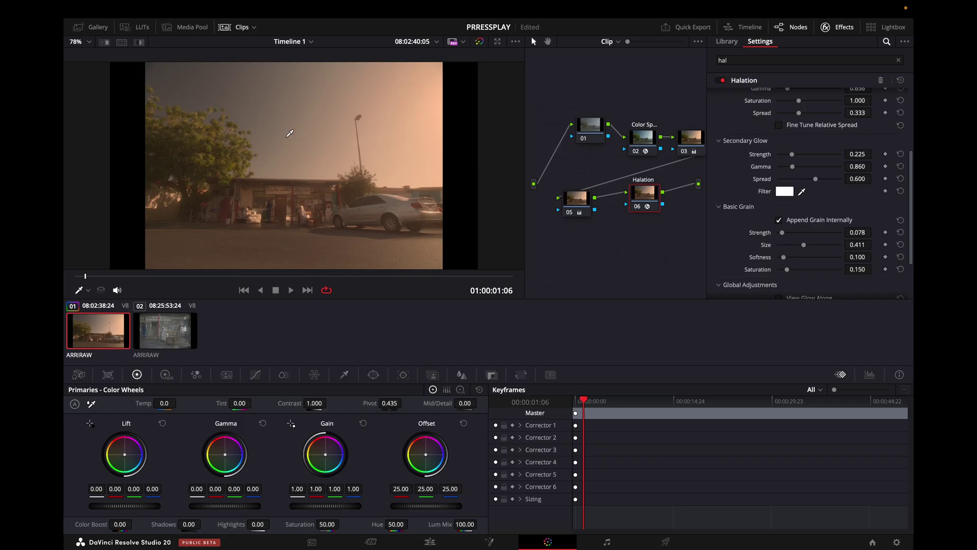
Grab a still of the first clip's grade, then select and preview the second clip.
right_click(288, 136)
left_click(311, 145)
left_click(168, 334)
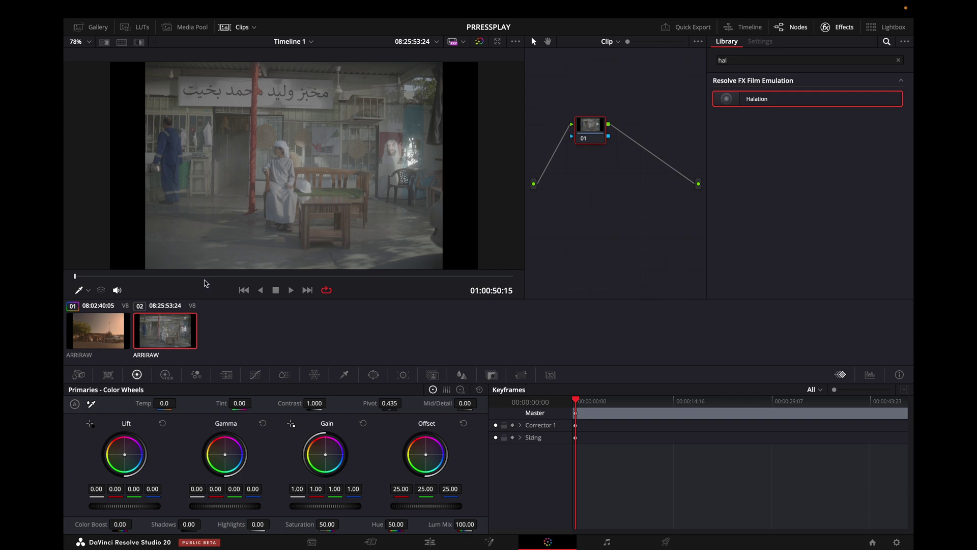
left_click_drag(206, 276, 333, 276)
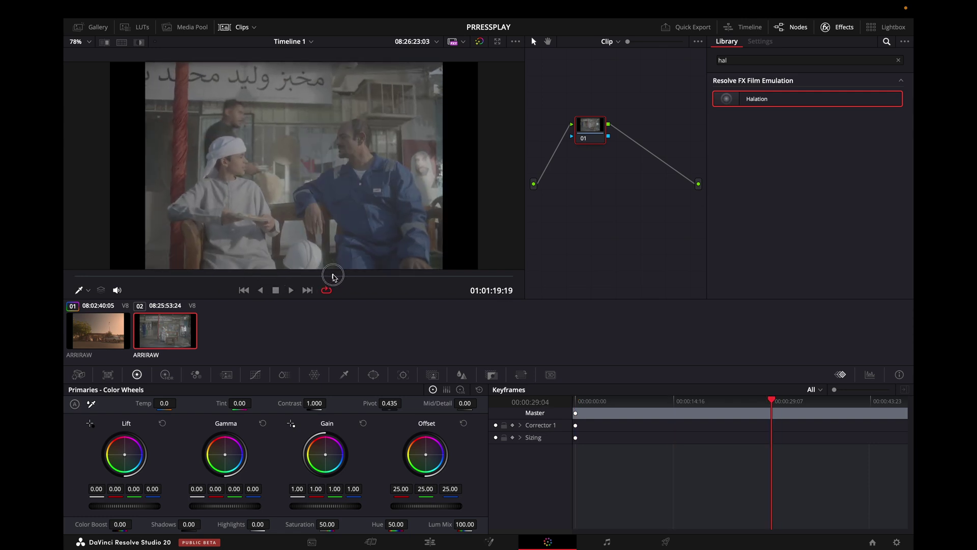
Apply still 8.1's grade to the second clip from the Gallery.
left_click(92, 27)
right_click(171, 244)
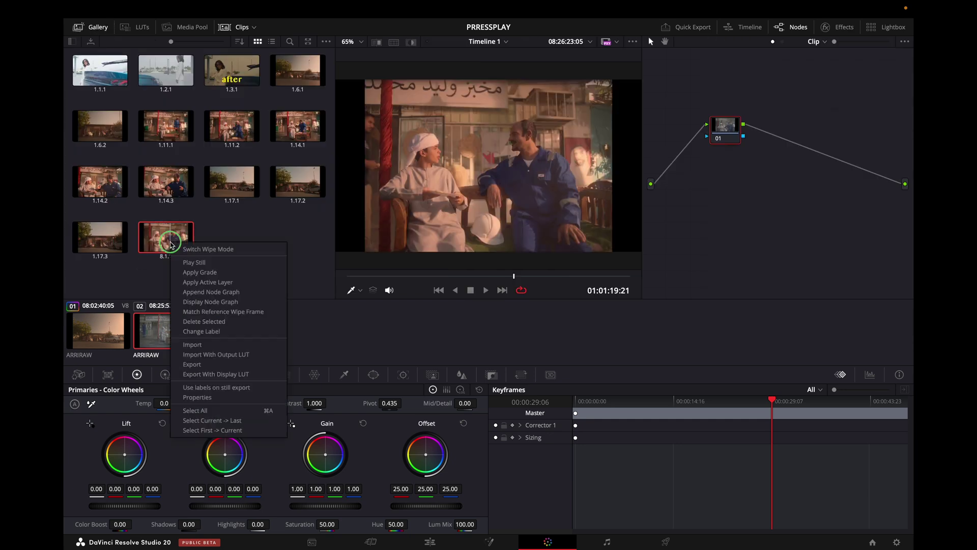
left_click(194, 273)
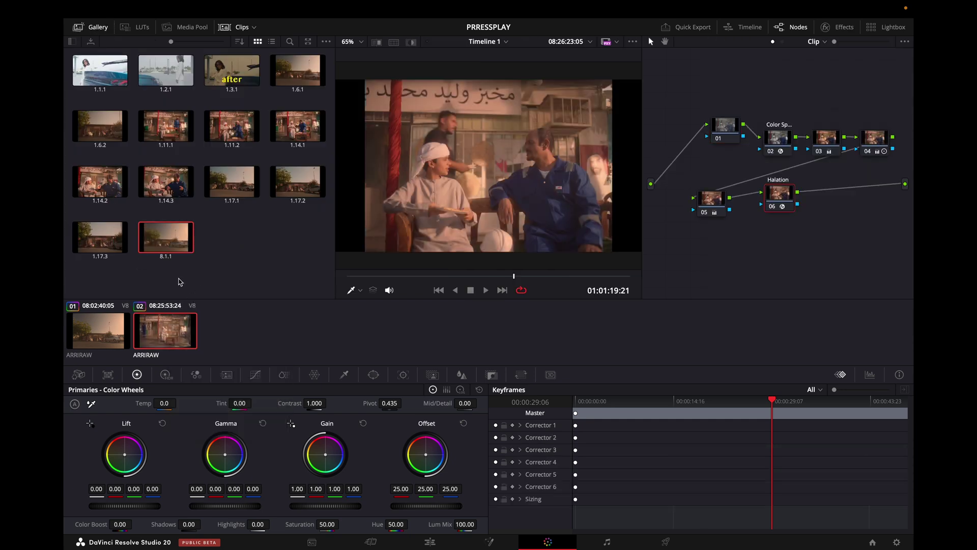
left_click(91, 27)
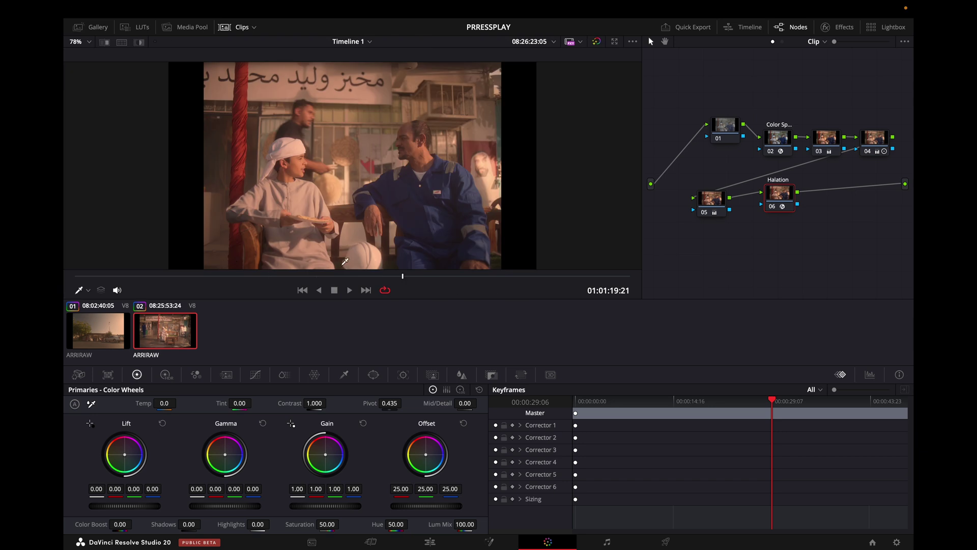
Scrub the second clip, show its Halation node 06 settings, and toggle grain off and on, leaving it enabled.
left_click_drag(342, 277, 443, 257)
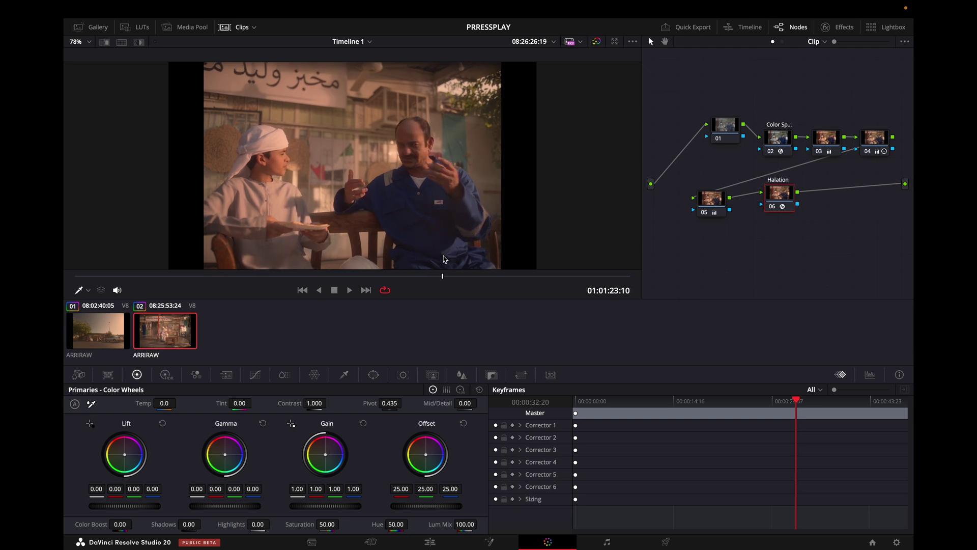
left_click(837, 26)
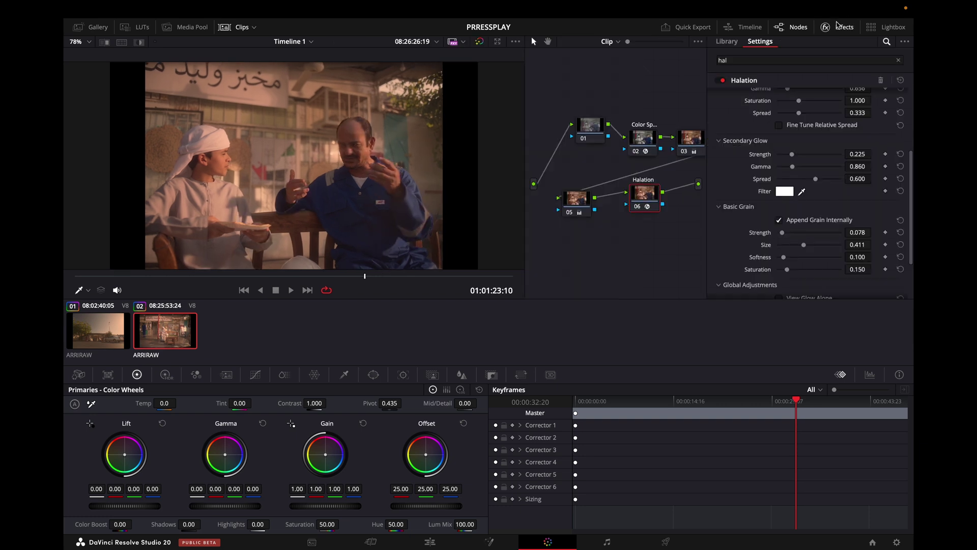
left_click(779, 221)
left_click(779, 221)
left_click(779, 221)
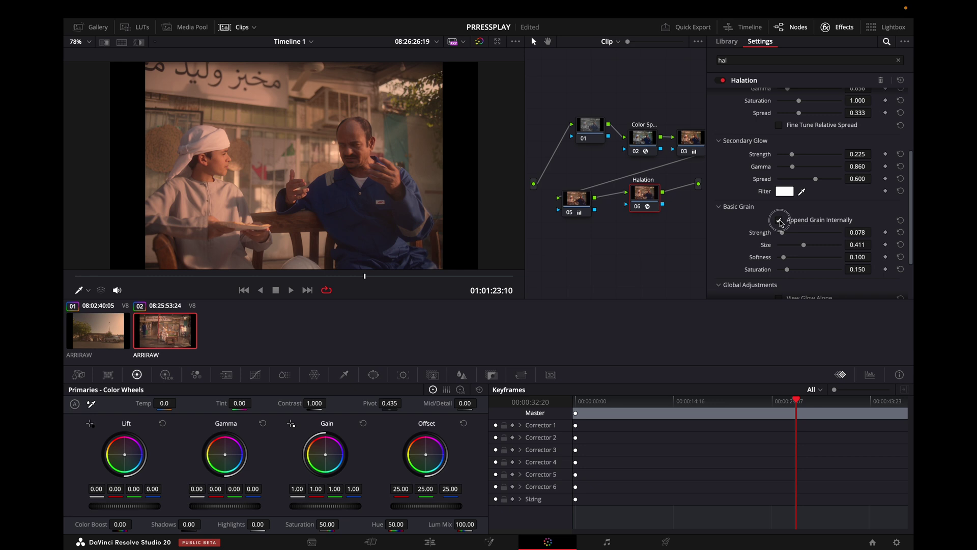
left_click(781, 222)
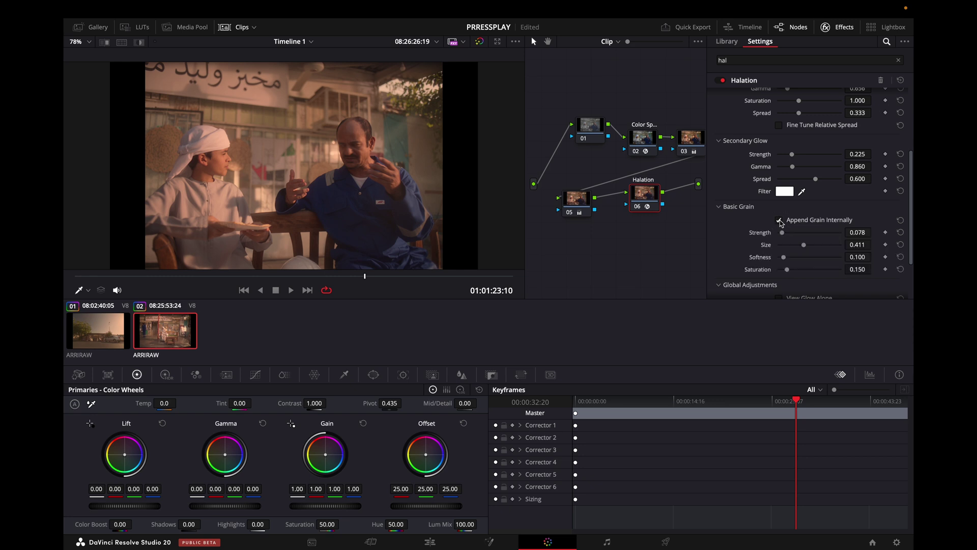